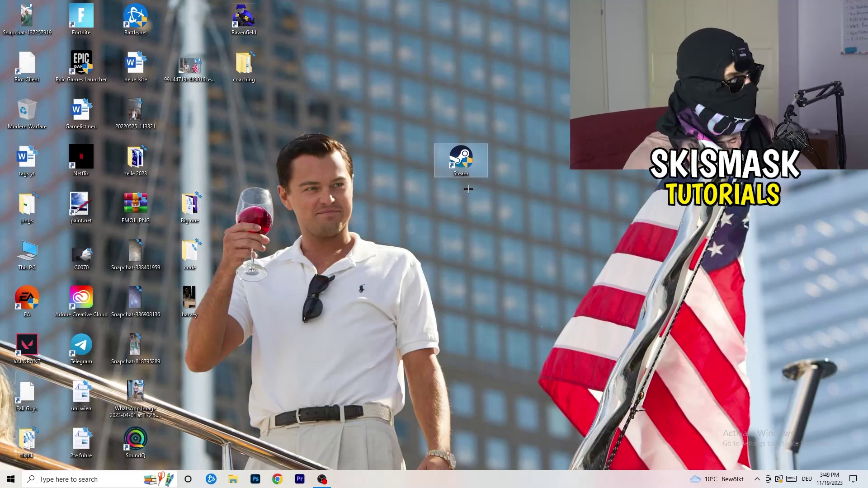
Open the Steam shortcut's properties, review its compatibility settings, and close the dialog with the settings accepted.
right_click(469, 159)
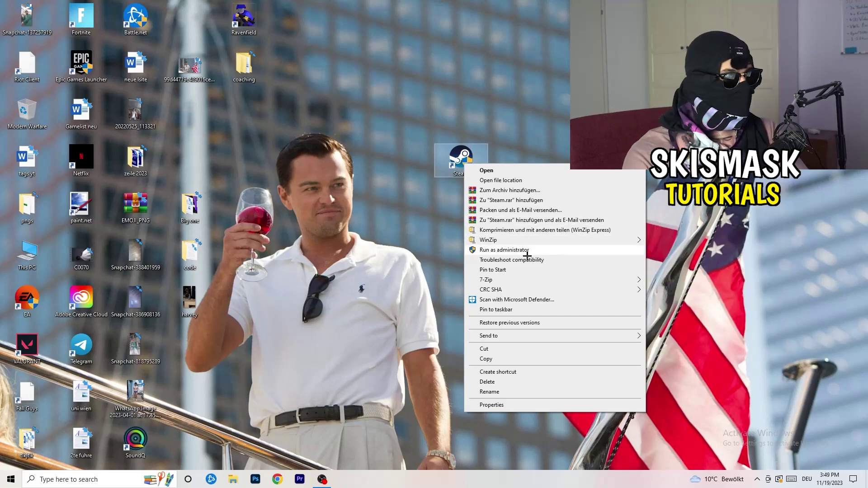
click(491, 405)
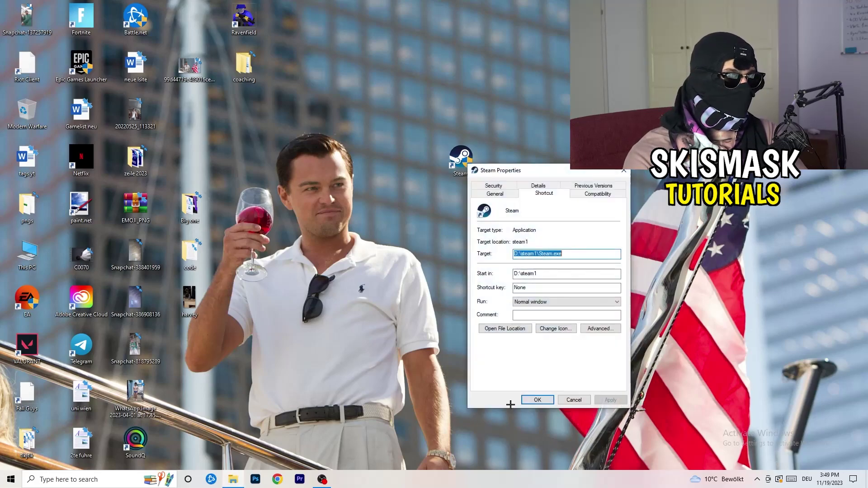
drag(543, 169, 386, 129)
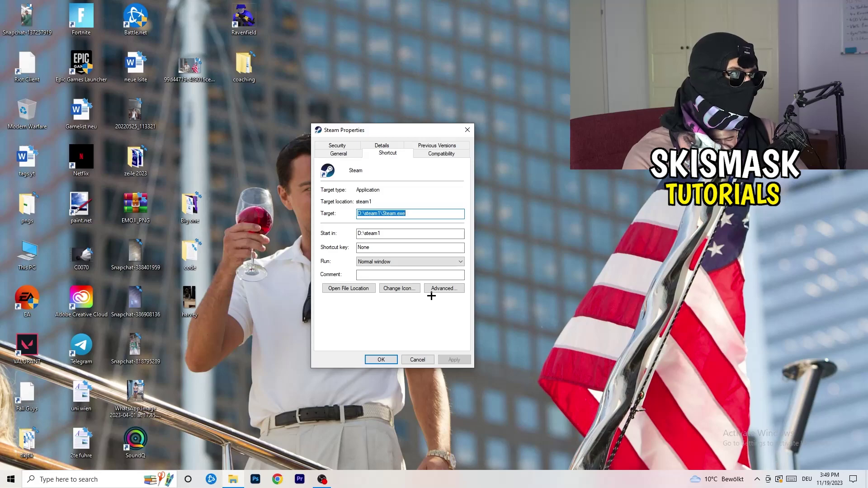
click(445, 155)
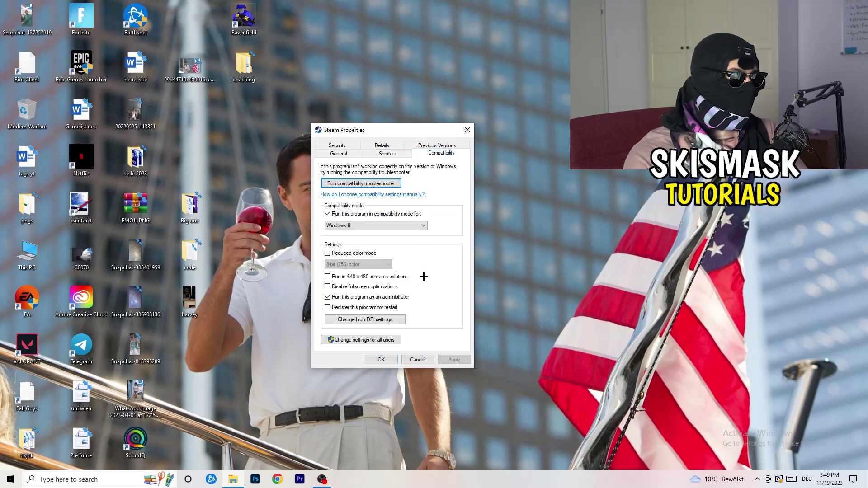
drag(398, 132, 500, 94)
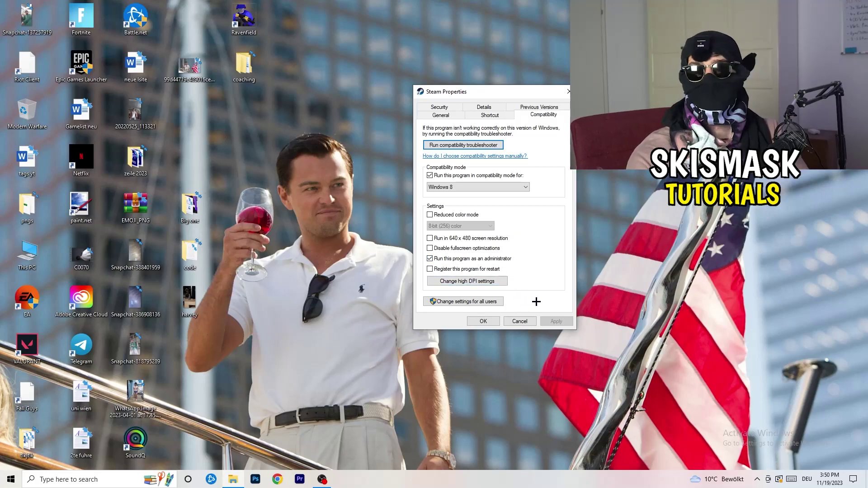
click(488, 322)
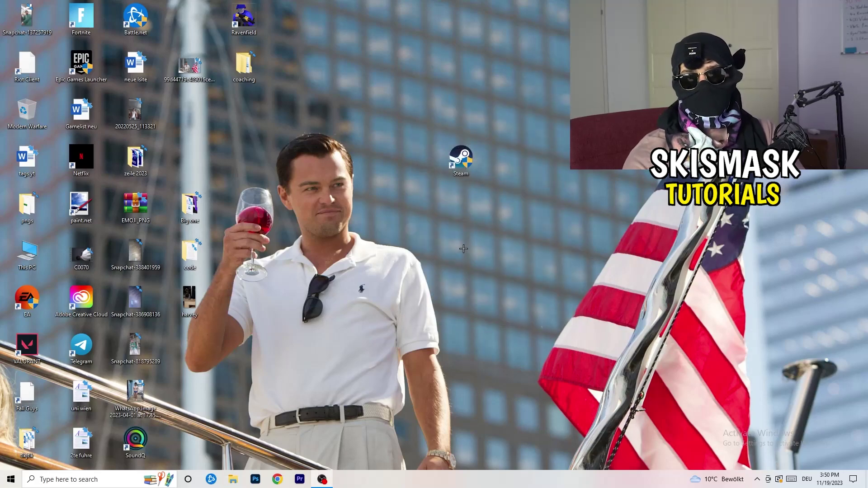
Move the Steam shortcut closer to the other desktop icons and check its compatibility settings again.
drag(465, 159, 411, 160)
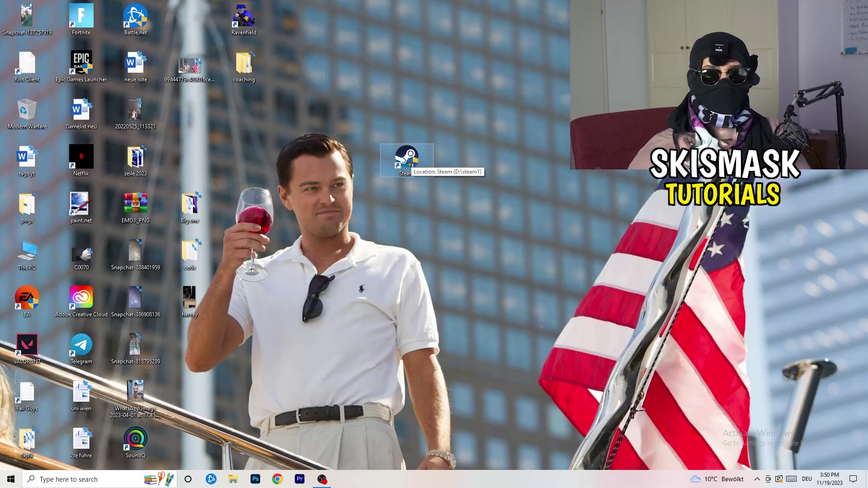
drag(411, 163, 302, 162)
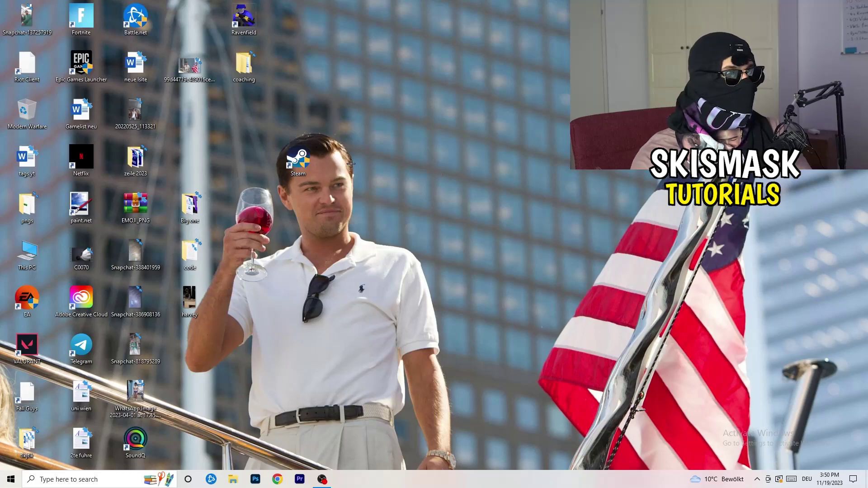
right_click(299, 168)
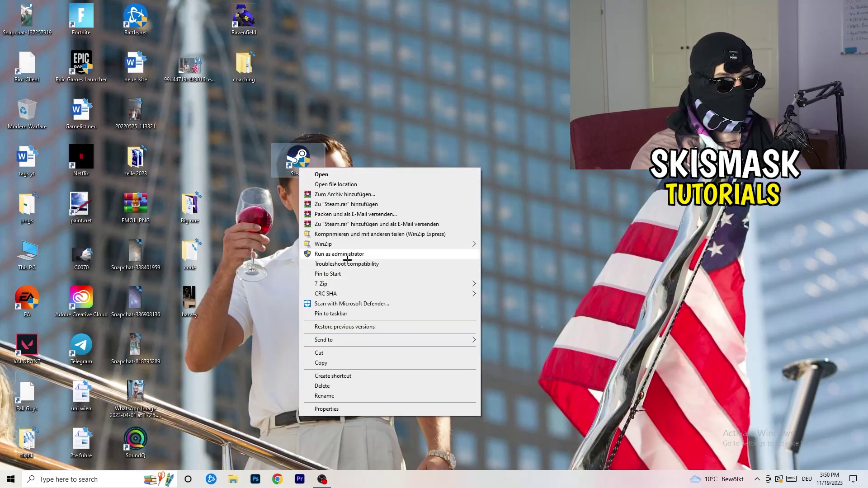
click(319, 409)
click(423, 197)
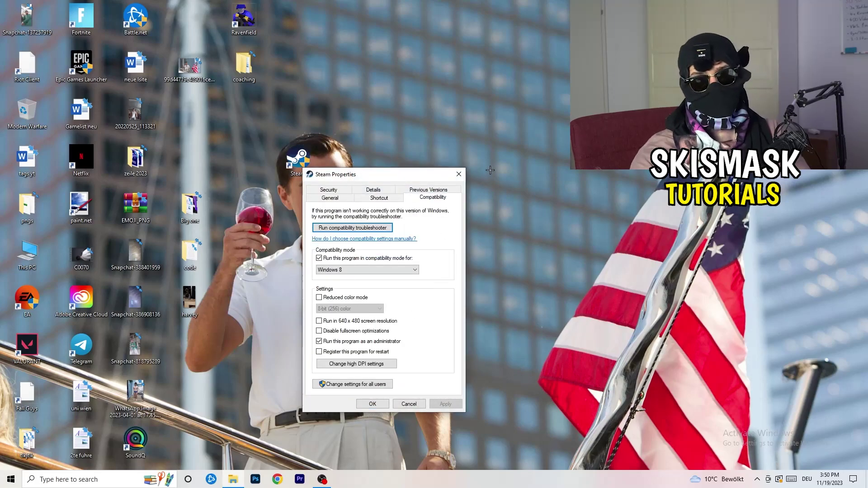
click(459, 175)
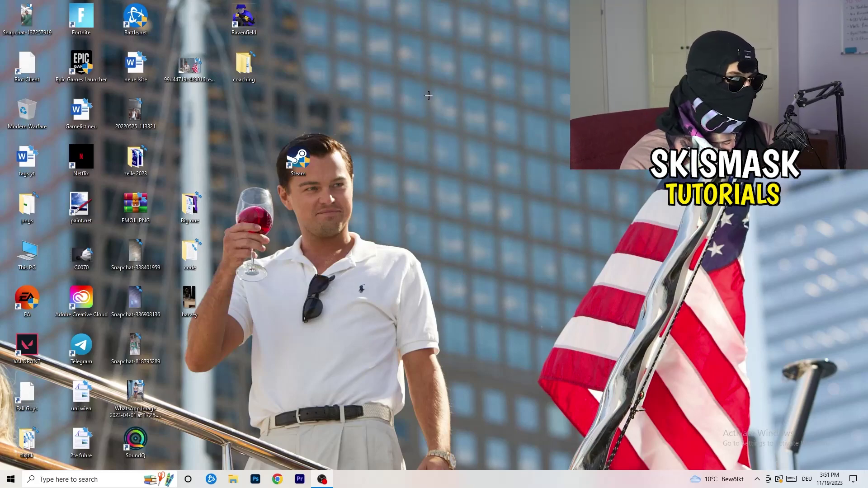
Open Task Manager and maximize its window.
mouse_move(438, 486)
mouse_down()
mouse_move(471, 469)
mouse_move(741, 251)
mouse_move(488, 423)
mouse_move(441, 461)
mouse_move(441, 482)
mouse_up()
right_click(441, 482)
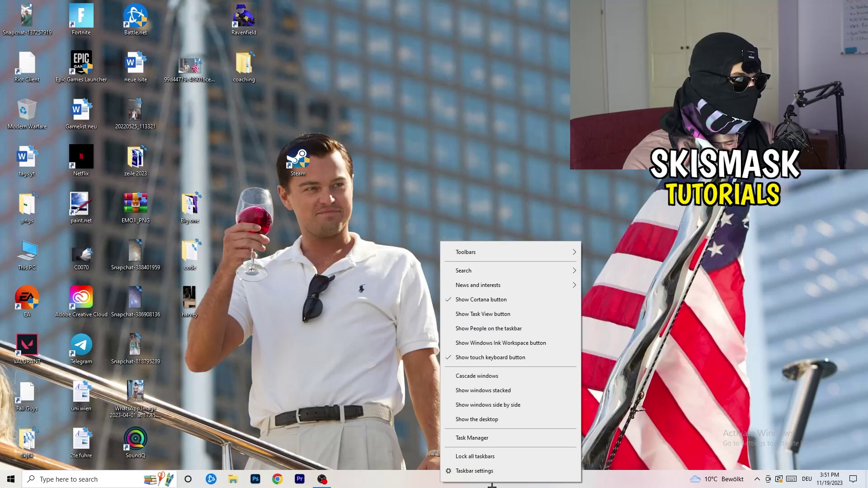
click(484, 439)
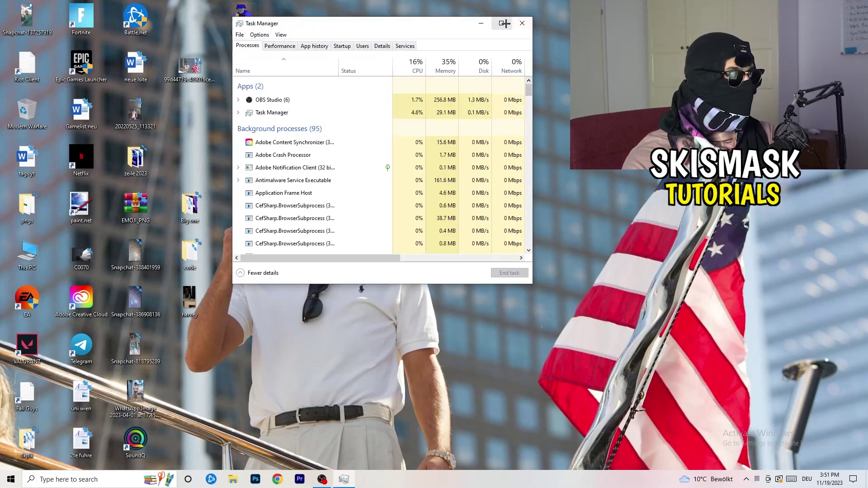
click(502, 22)
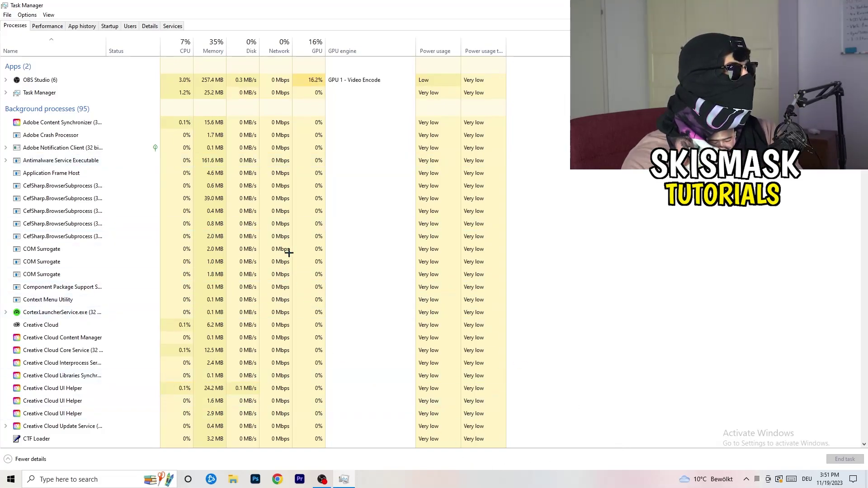
Show the priority options for a Creative Cloud UI Helper.exe process in the detailed process list.
click(149, 26)
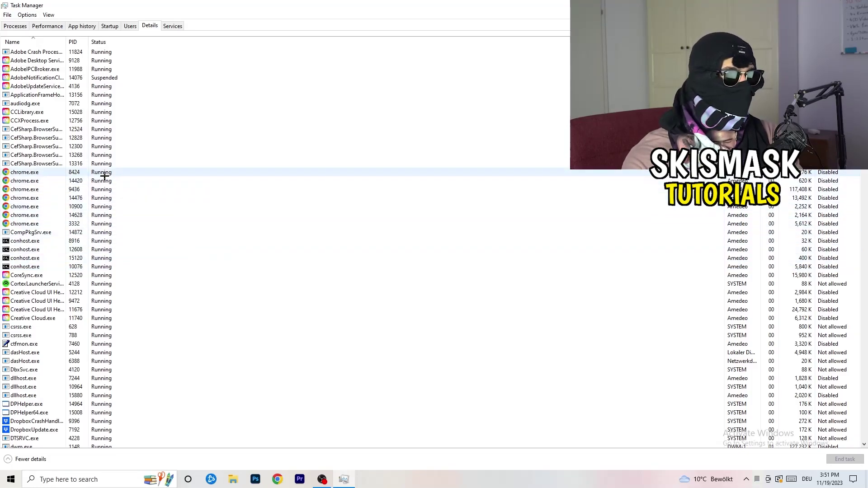
scroll(104, 176, down, 3)
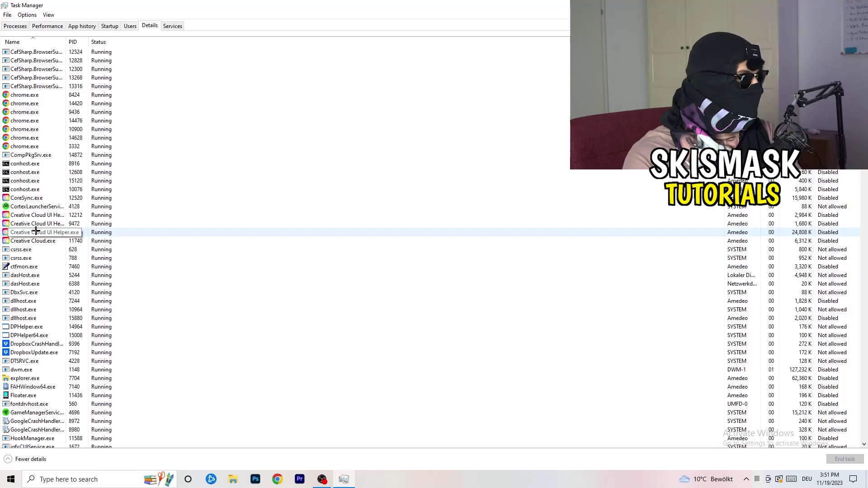
right_click(36, 231)
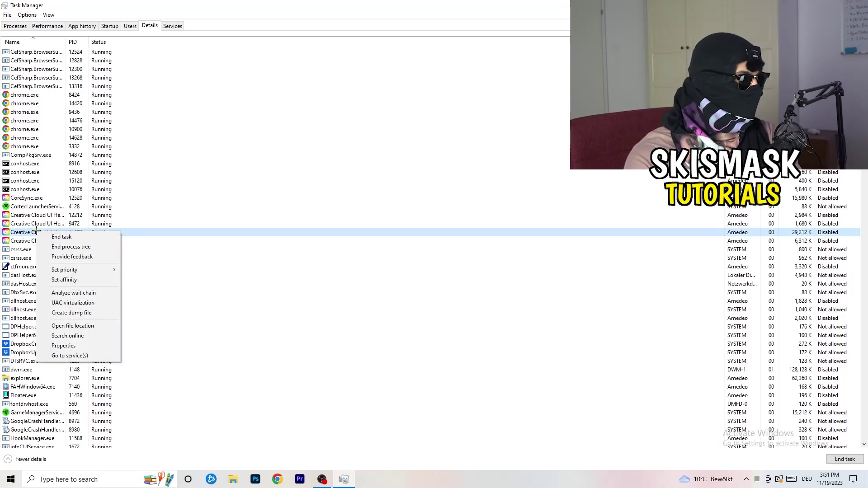
mouse_move(79, 272)
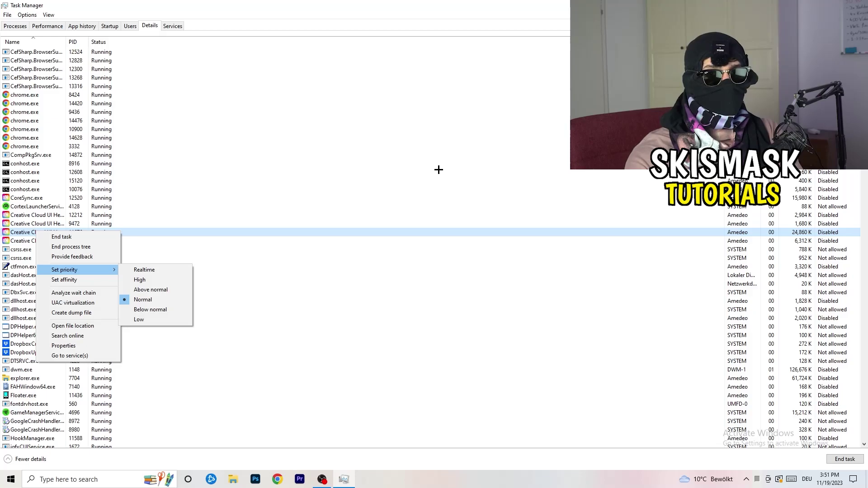
Review the startup programs and show the available actions for File Association Helper without applying any.
click(115, 26)
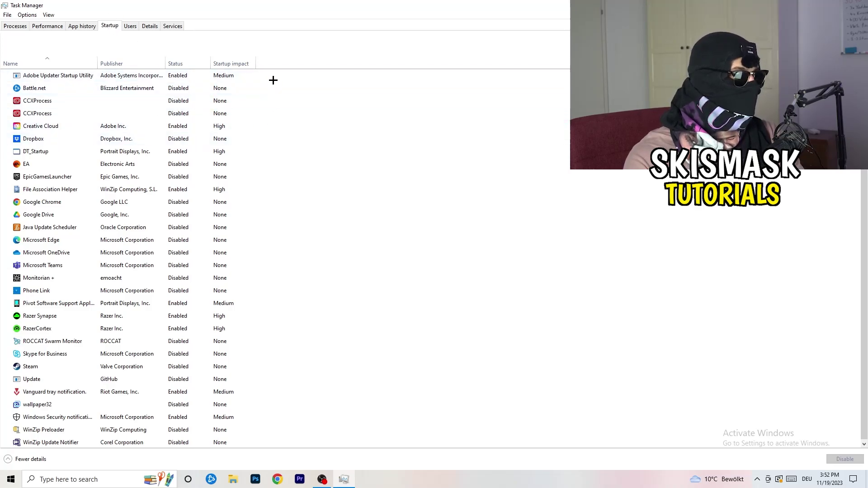
scroll(252, 400, down, 1)
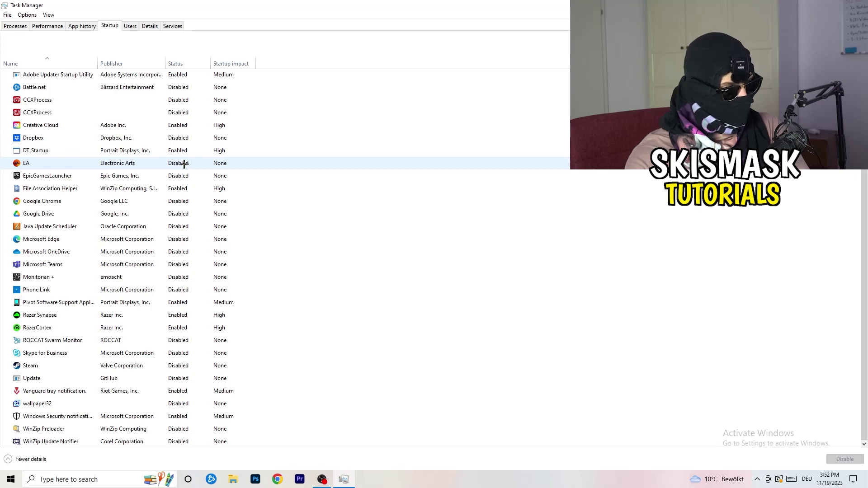
right_click(182, 189)
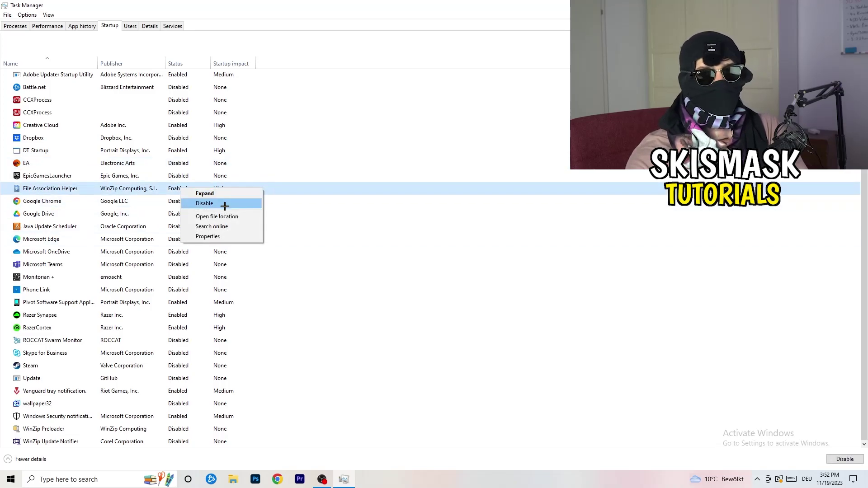
click(355, 66)
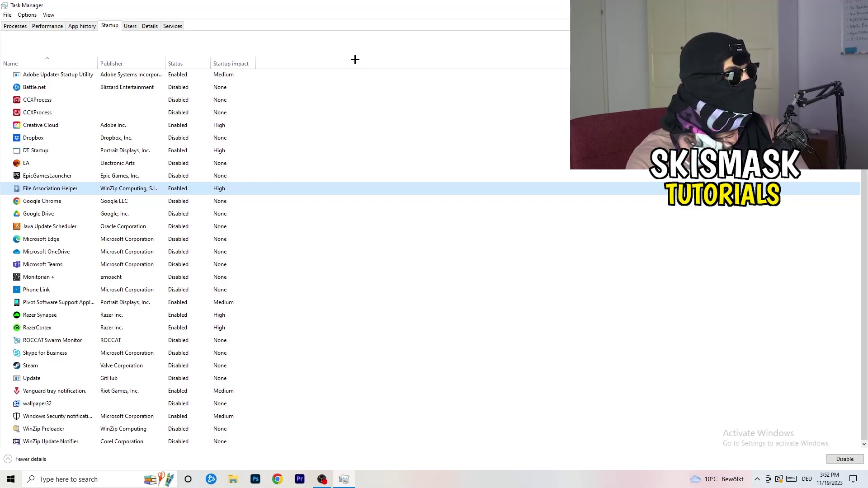
Sort the running processes by GPU usage, look through them, and show the available actions for the Microsoft Windows Search Indexer.
click(24, 26)
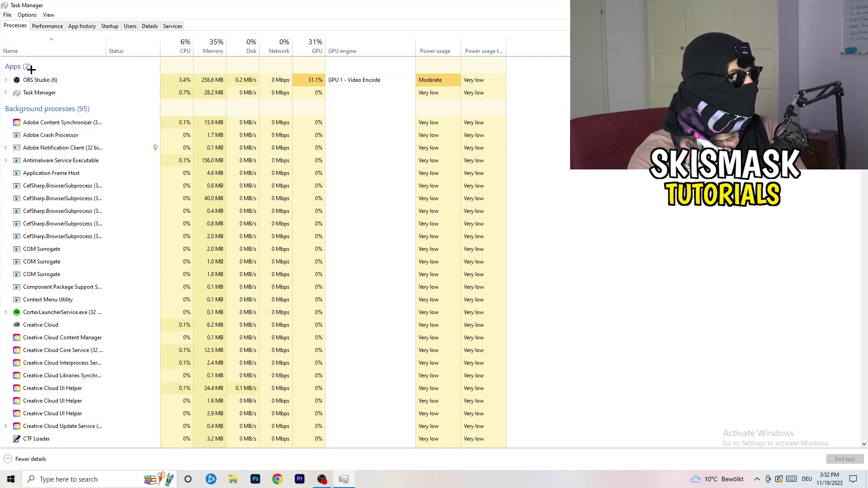
click(179, 45)
click(306, 41)
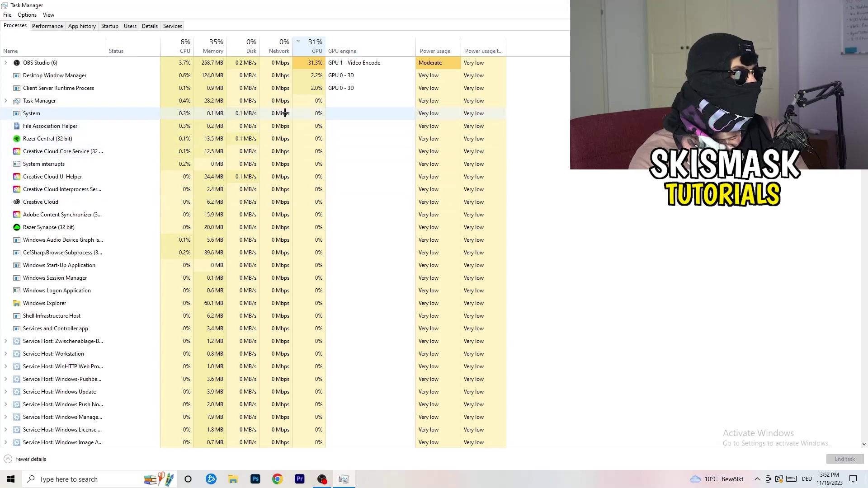
click(312, 46)
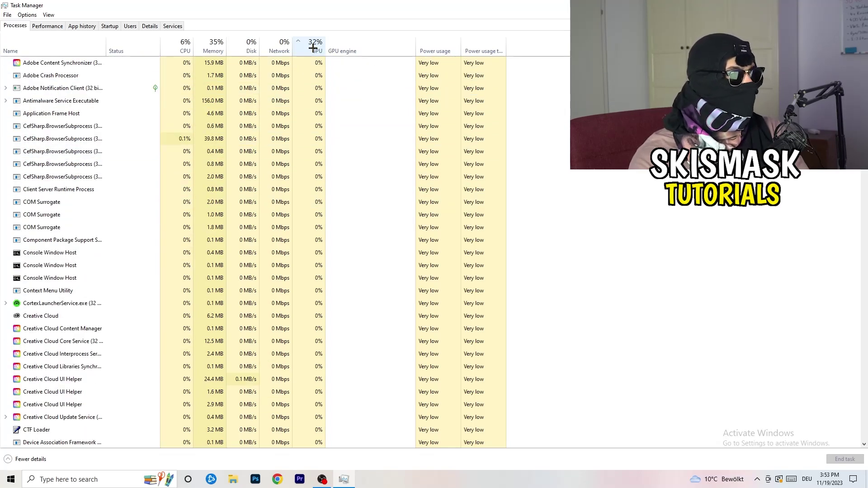
scroll(317, 144, down, 4)
scroll(317, 144, down, 9)
scroll(319, 143, up, 13)
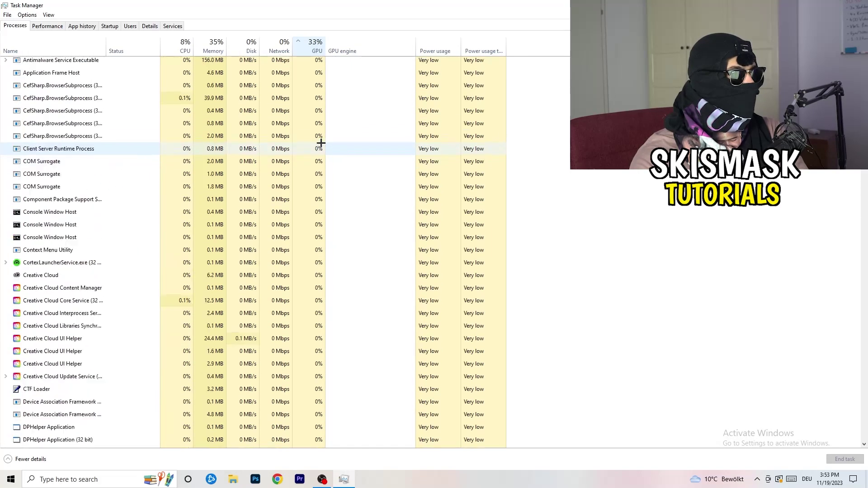
scroll(321, 142, down, 18)
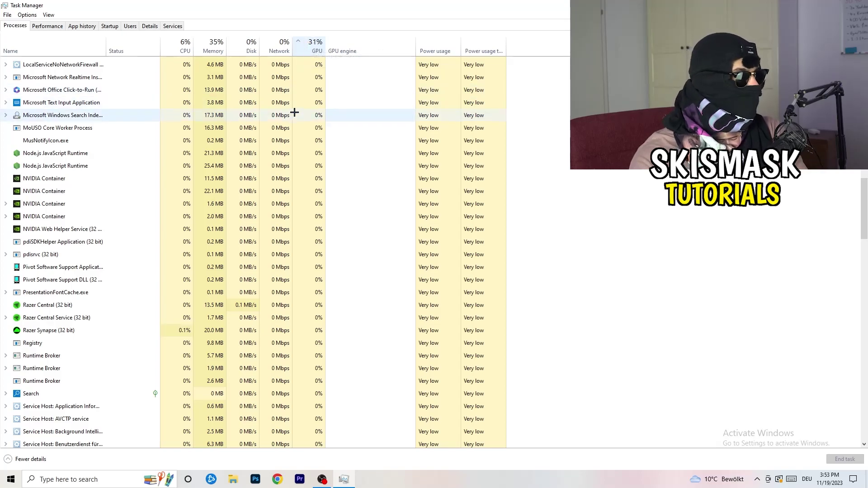
right_click(294, 112)
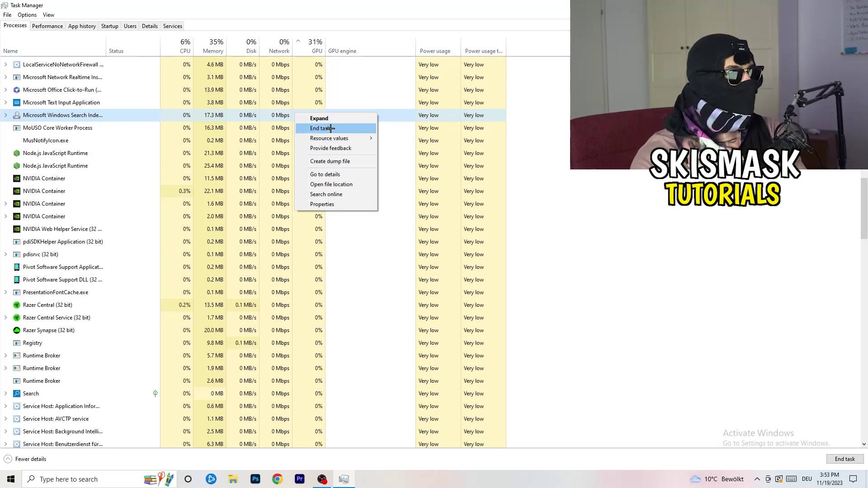
Sort the running processes by CPU usage and close Task Manager.
click(184, 44)
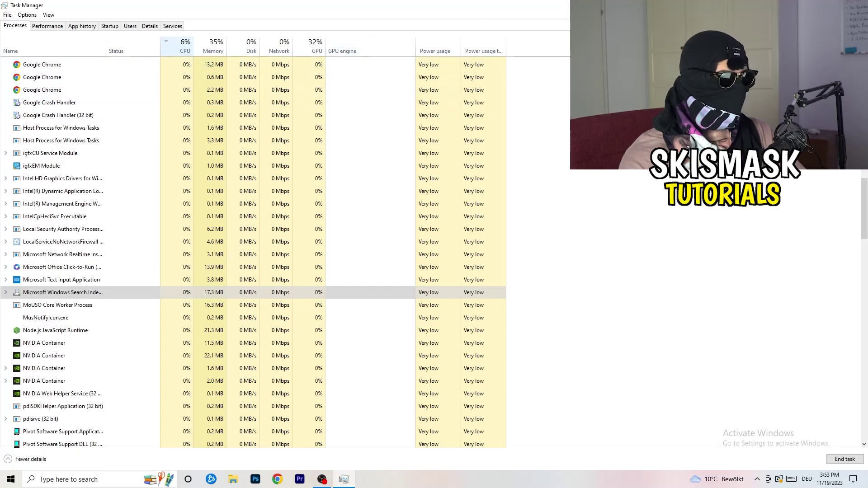
key(alt+F4)
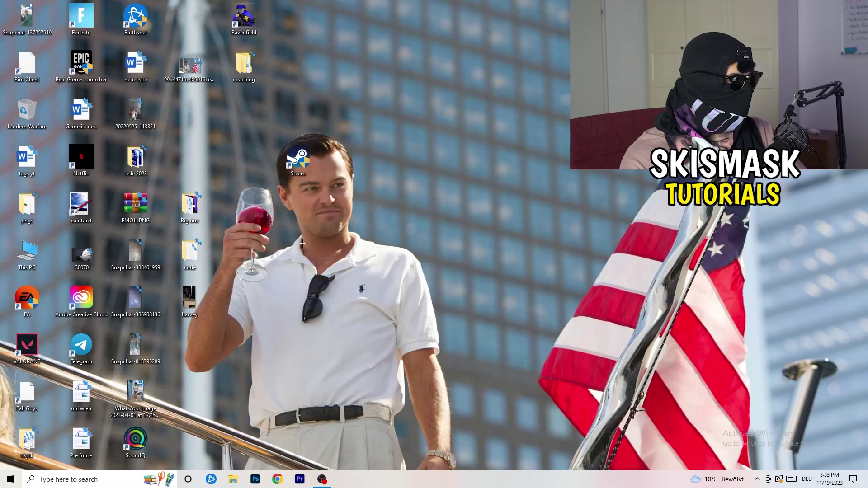
Open the Windows gaming settings and review the Captures and Game Mode pages.
click(2, 483)
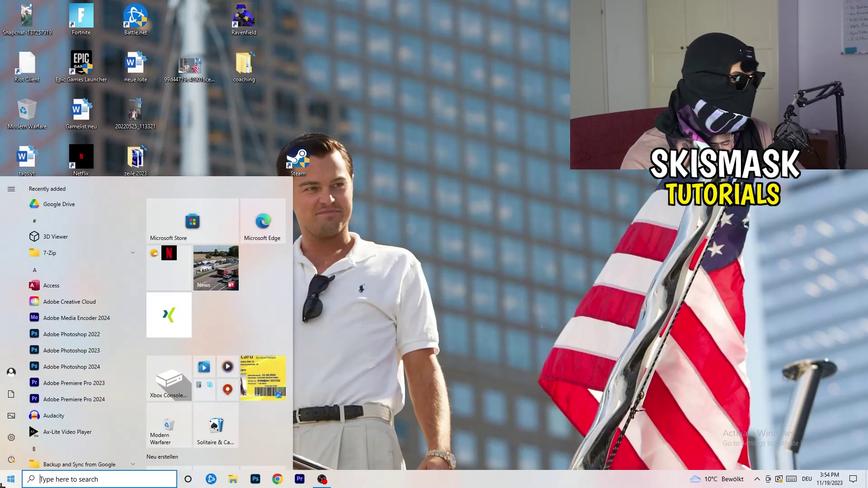
click(10, 439)
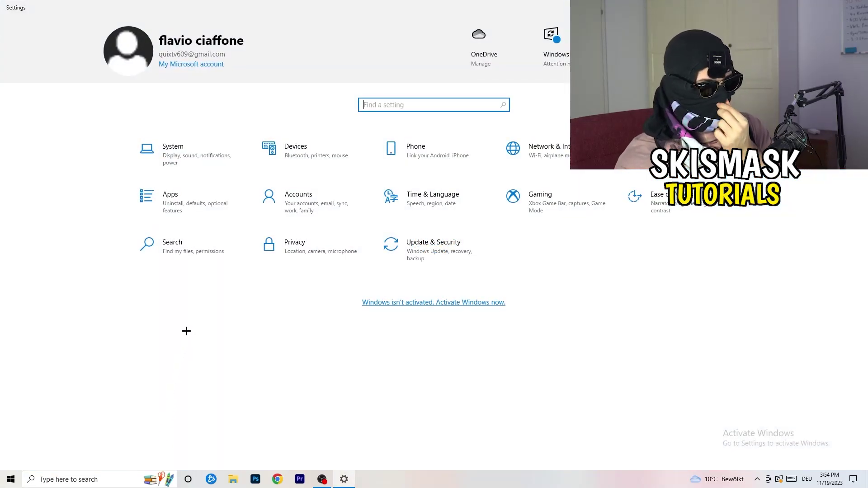
click(538, 199)
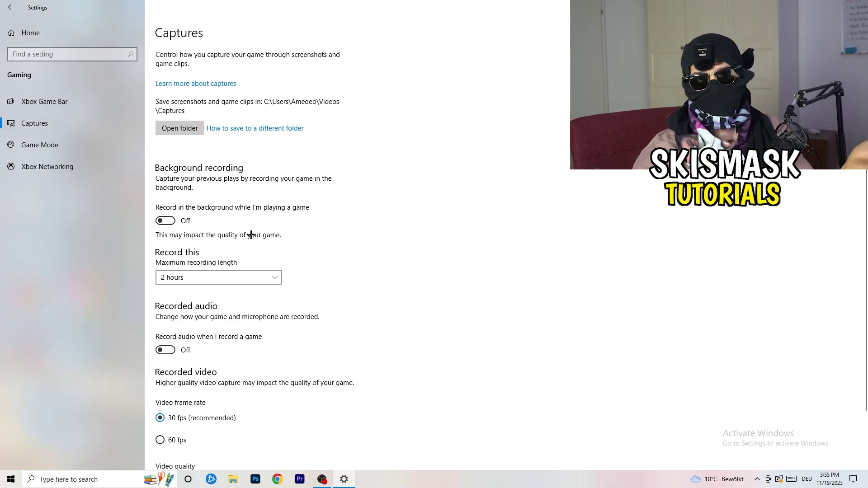
scroll(246, 234, down, 2)
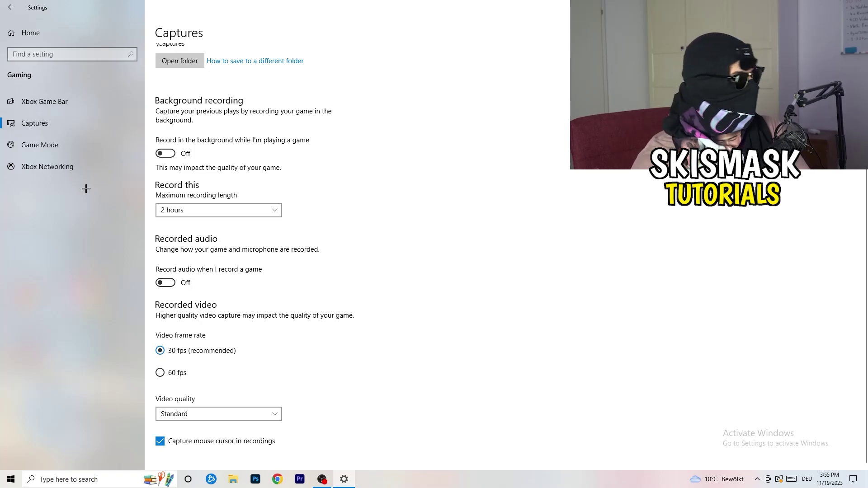
click(27, 144)
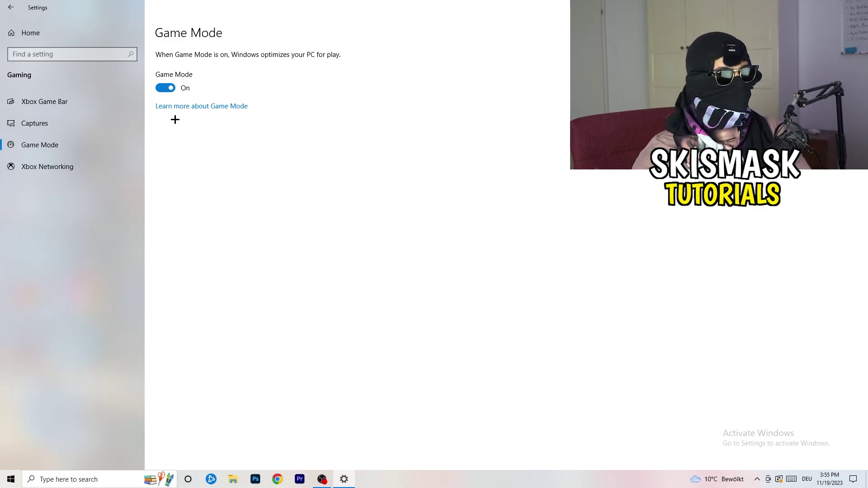
Leave the gaming settings and review the Windows Update page under Update & Security, including the pending update status.
click(10, 7)
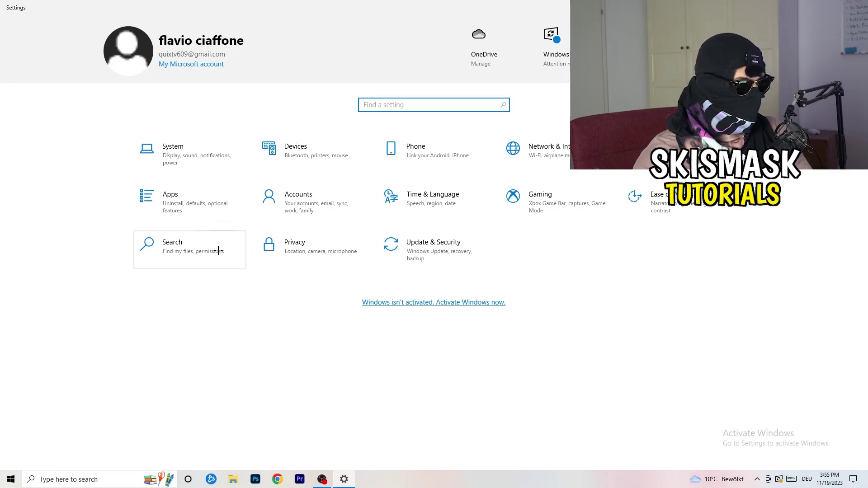
click(449, 282)
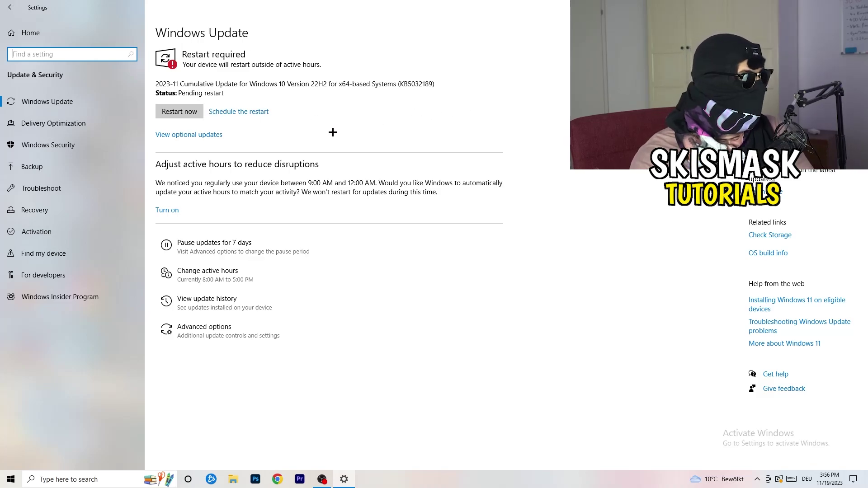
drag(335, 6, 155, 331)
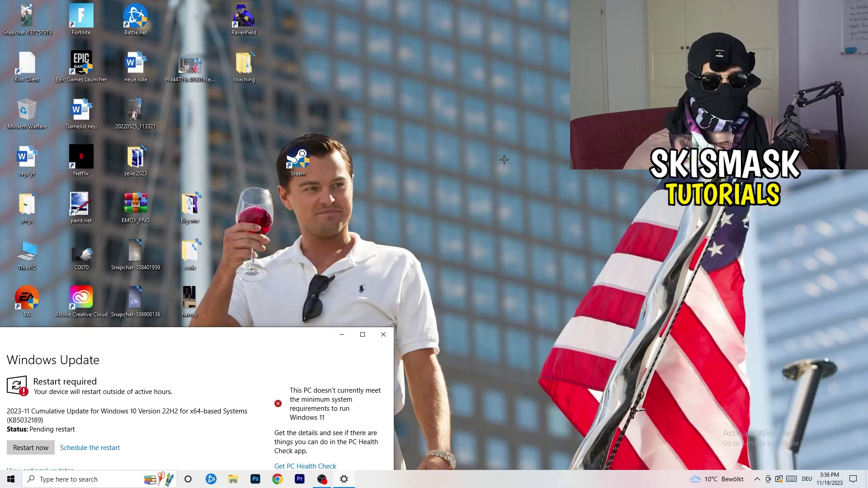
click(362, 335)
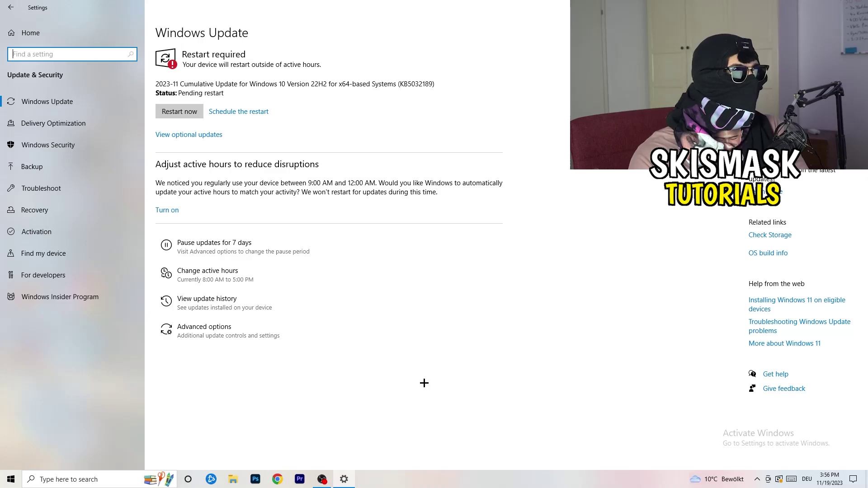
Open the System display settings and review the scale and layout section, including the available display resolutions.
click(22, 39)
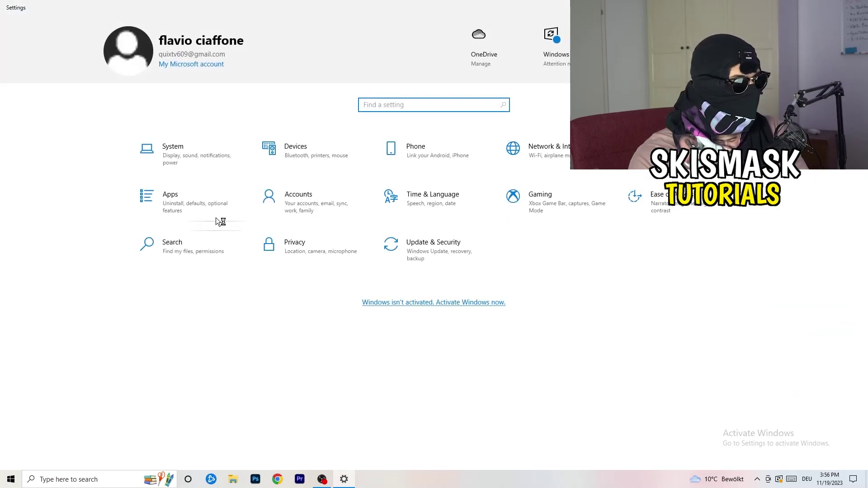
click(190, 153)
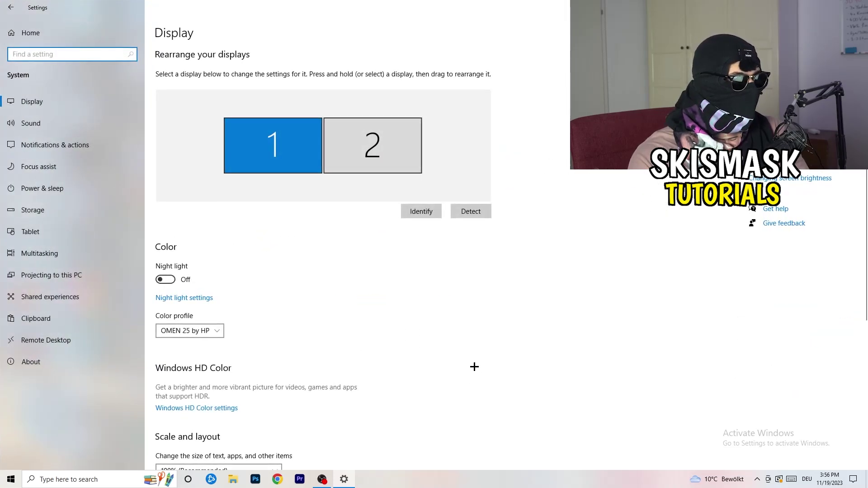
click(167, 34)
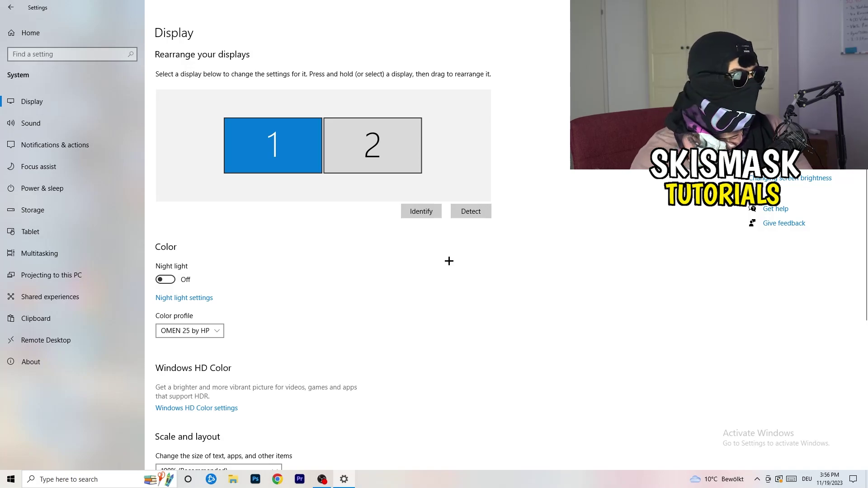
scroll(339, 227, down, 3)
scroll(340, 228, down, 2)
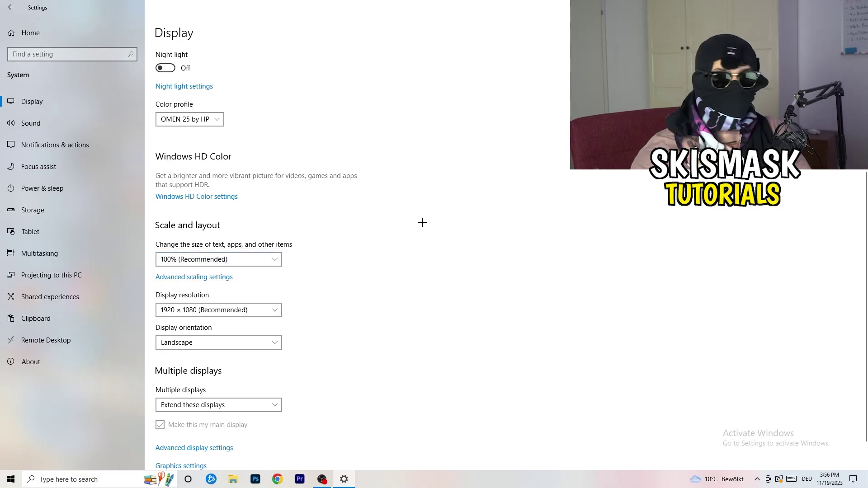
scroll(208, 244, down, 1)
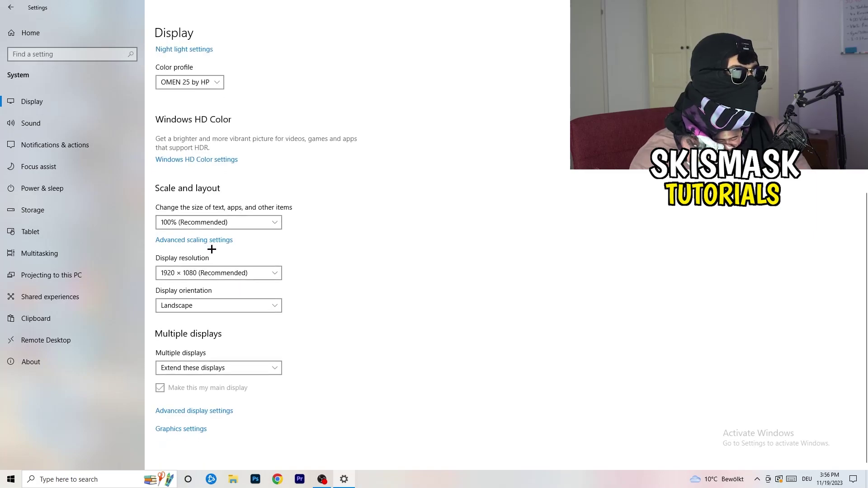
click(235, 278)
click(438, 249)
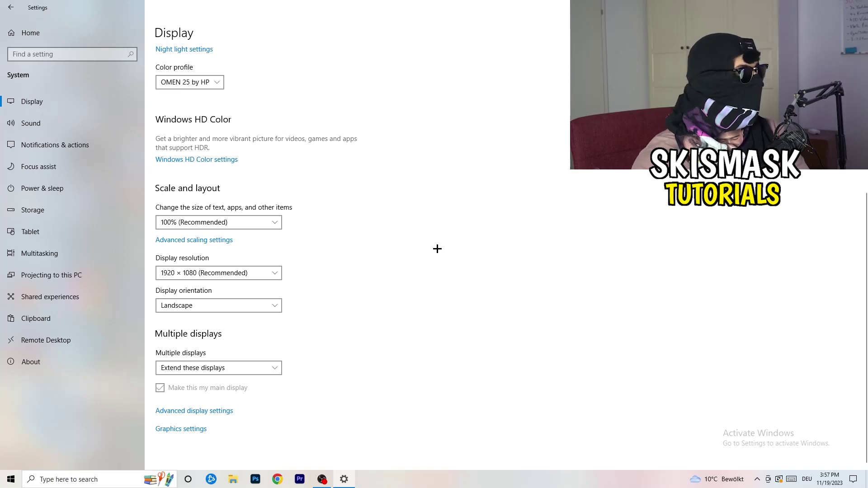
Open Power Options from the Power & sleep settings, review the preferred and additional power plans, and close its window.
click(58, 189)
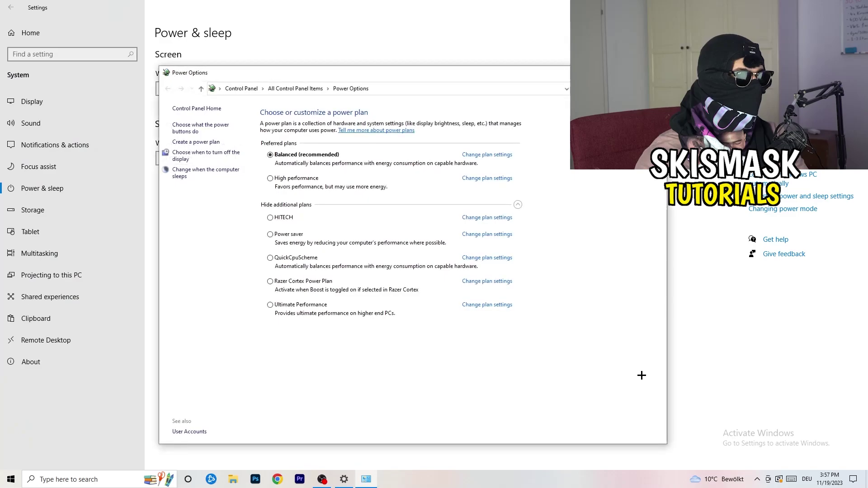
click(518, 205)
click(519, 205)
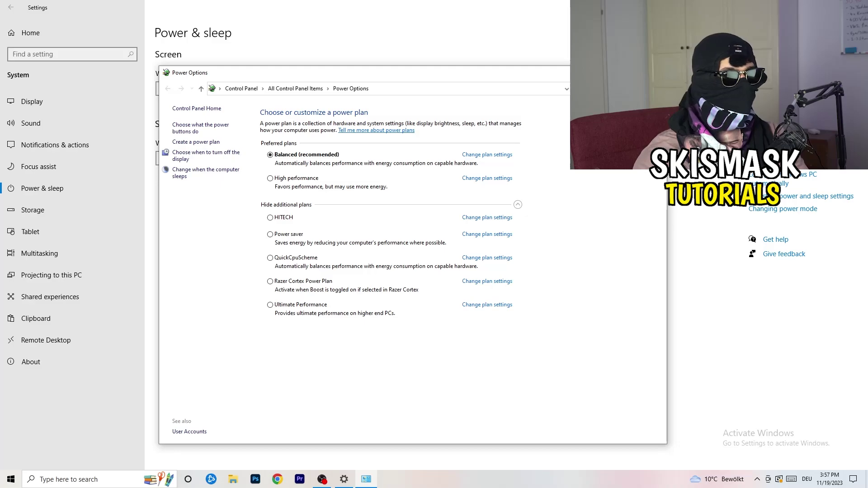
click(656, 73)
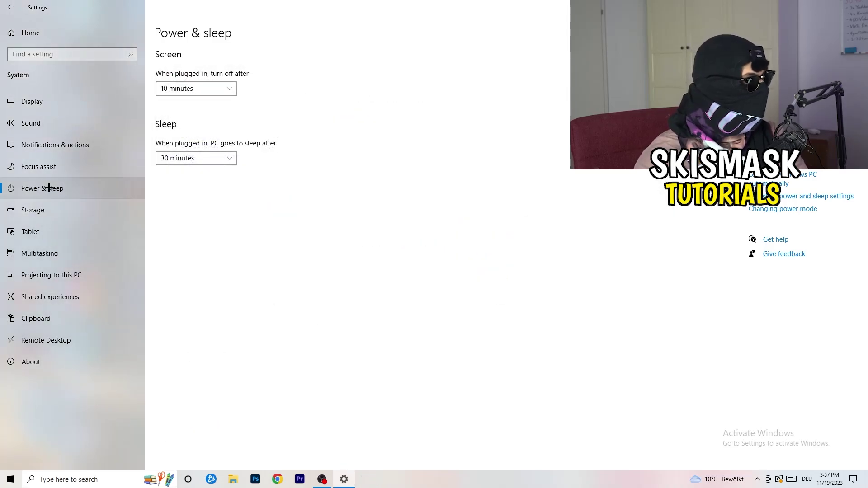
Open the Storage settings, review the Storage Sense schedule and temporary file cleanup options, and close Settings.
click(53, 211)
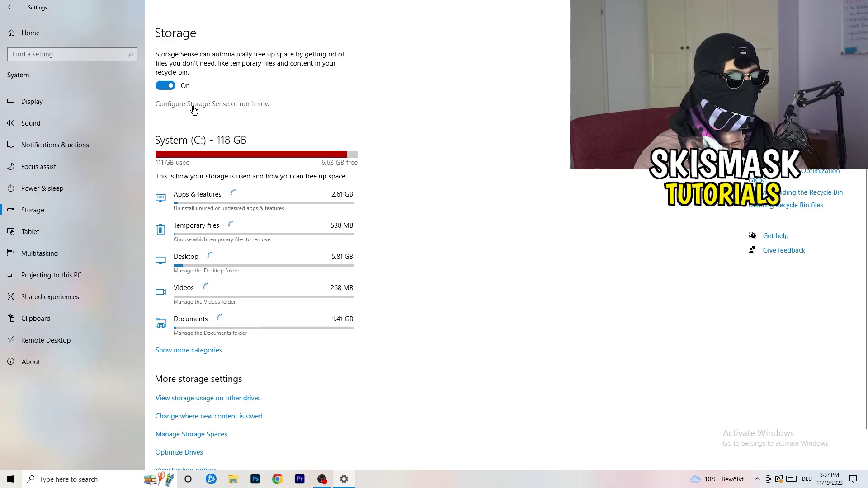
click(194, 105)
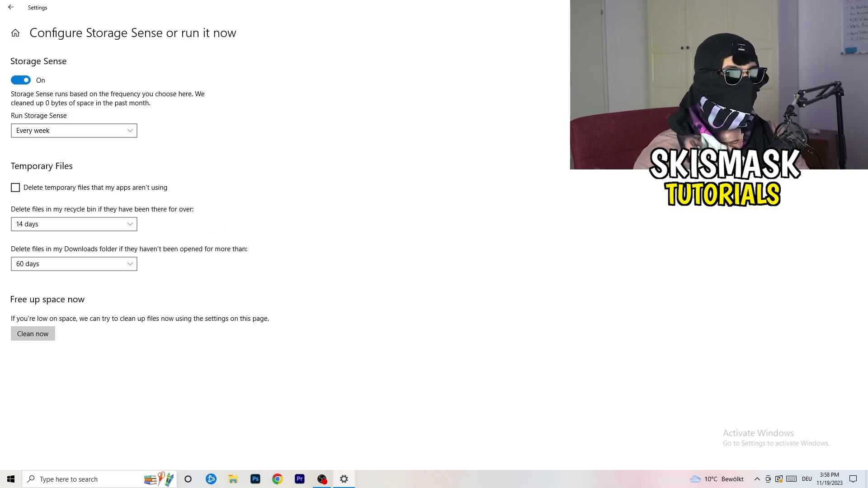
key(alt+F4)
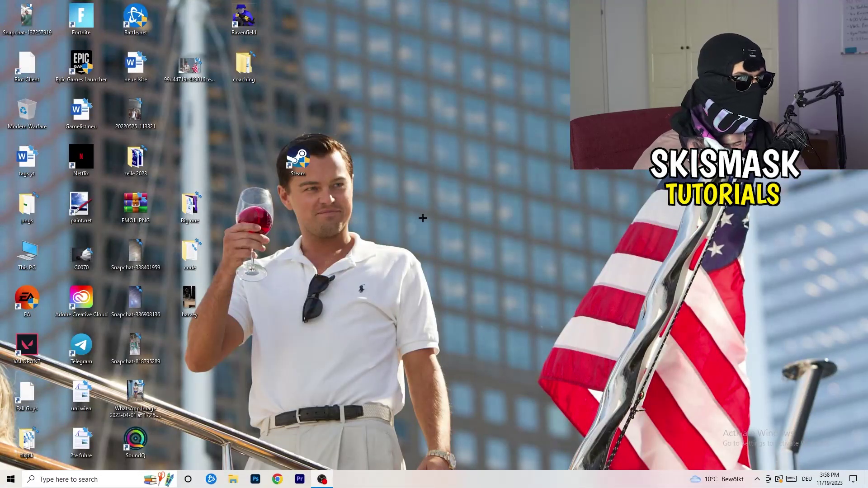